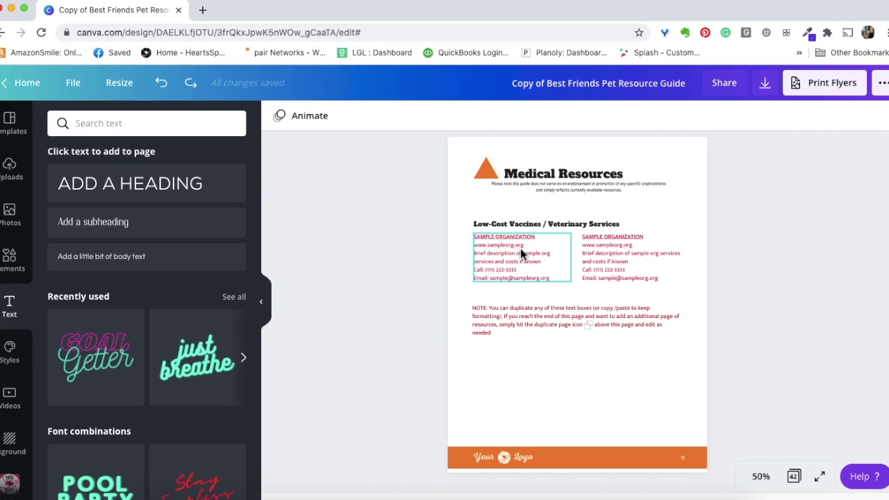
# Step: Select all the placeholder text in the first SAMPLE ORGANIZATION box under Low-Cost Vaccines / Veterinary Services
pyautogui.click(517, 250)
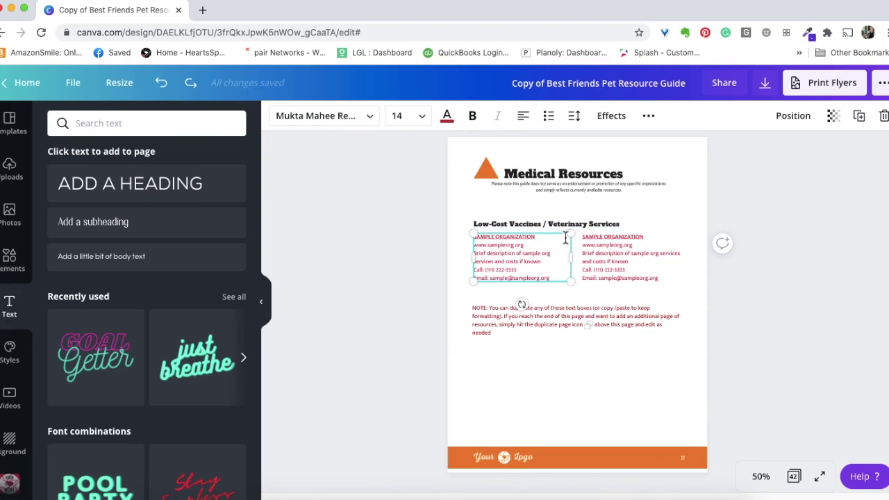
pyautogui.click(558, 275)
pyautogui.click(557, 274)
pyautogui.click(557, 275)
pyautogui.moveTo(558, 275); pyautogui.dragTo(484, 234)
pyautogui.click(493, 236)
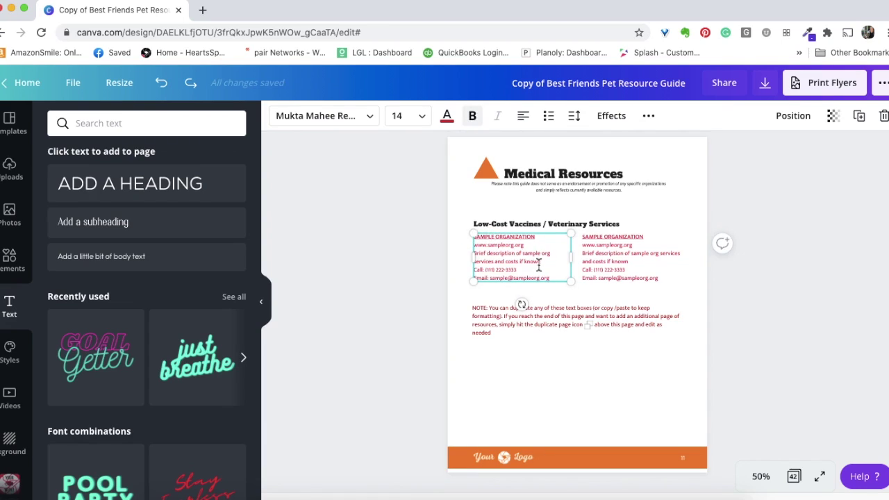
pyautogui.moveTo(549, 275); pyautogui.dragTo(484, 235)
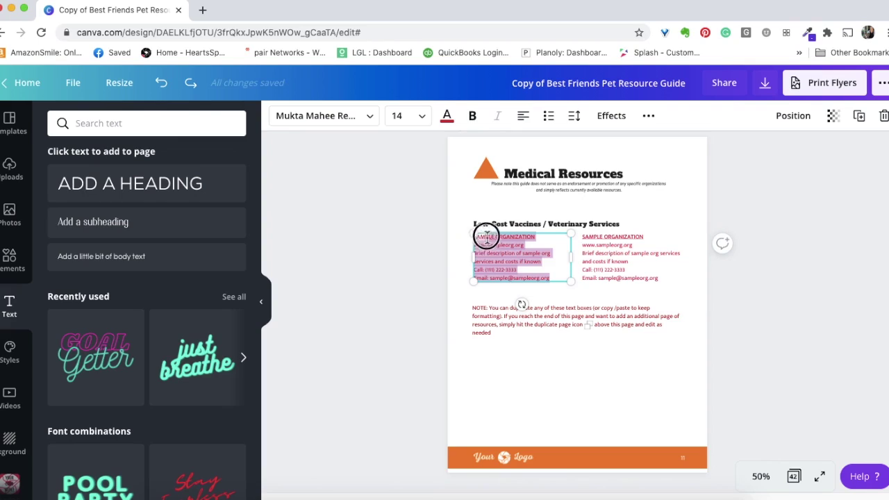
pyautogui.click(487, 236)
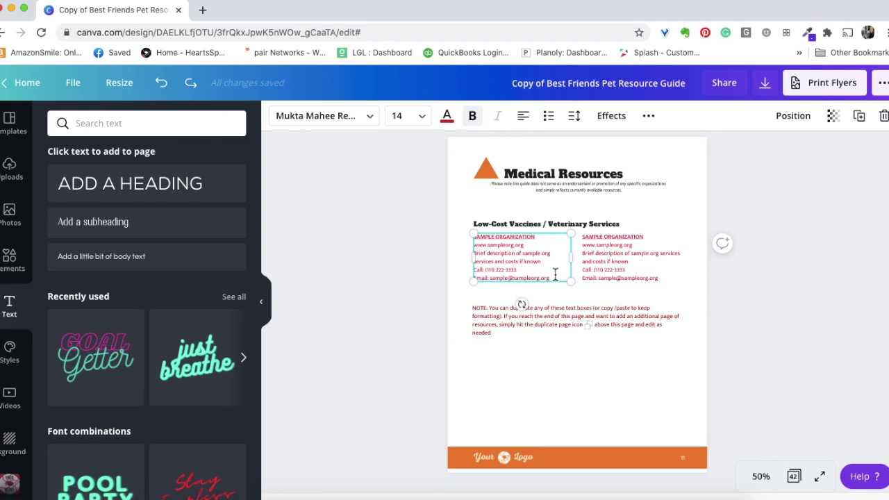
pyautogui.click(503, 254)
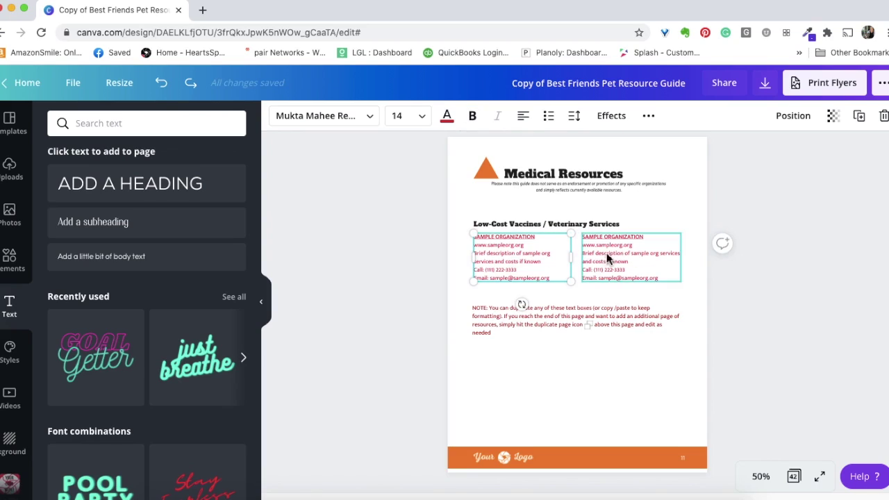
# Step: Examine the note on duplicating text boxes and pages, the Spay / Neuter page, and the national and local Financial Assistance pages
pyautogui.click(507, 334)
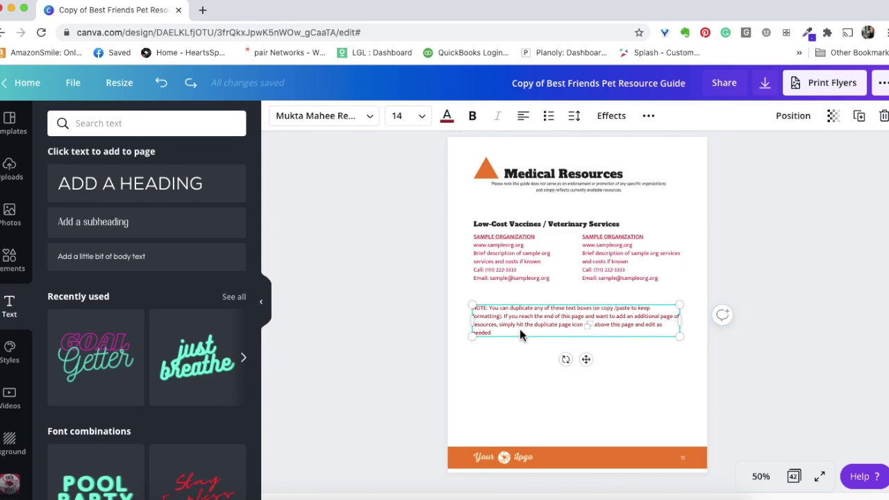
pyautogui.scroll(-10, 513, 347)
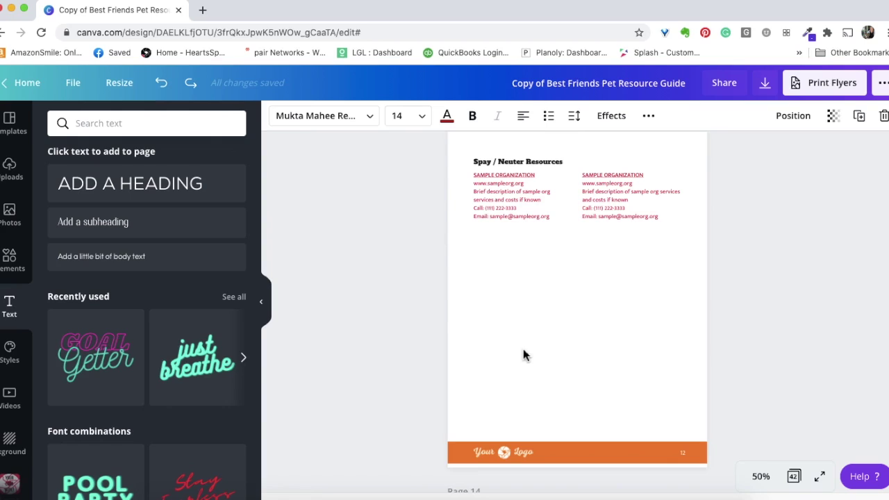
pyautogui.scroll(-5, 524, 354)
pyautogui.scroll(-3, 526, 357)
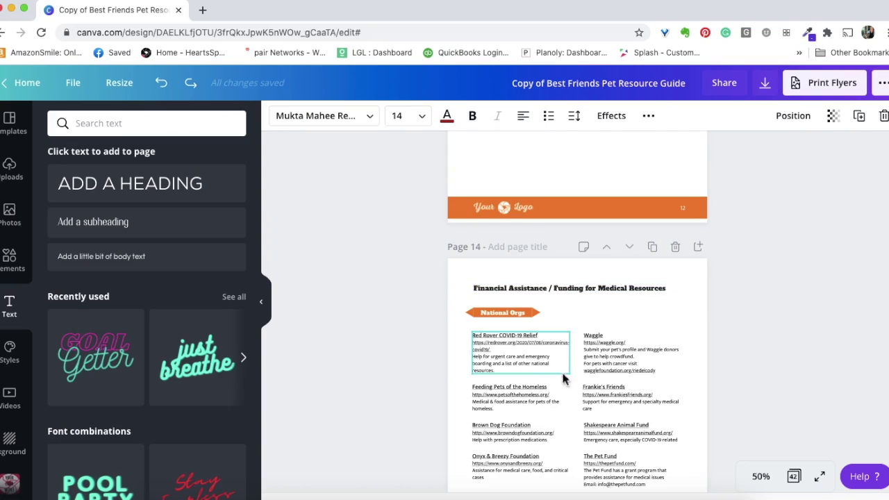
pyautogui.scroll(-2, 614, 368)
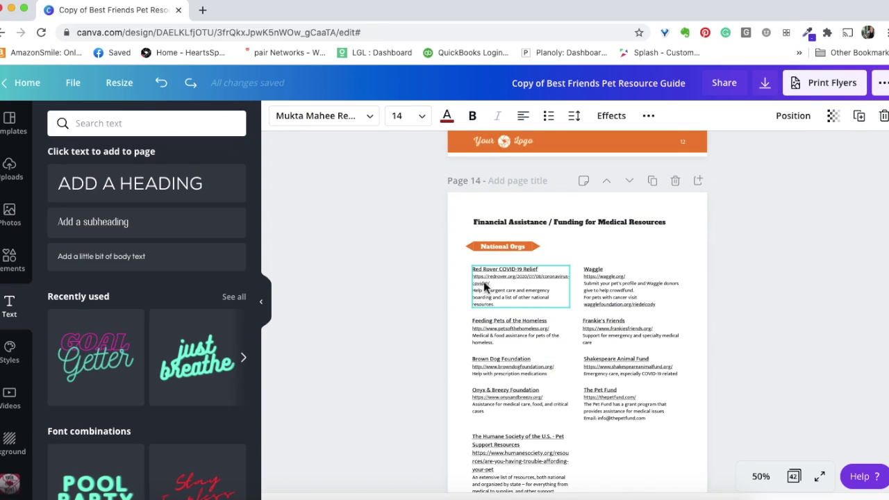
pyautogui.scroll(-3, 542, 450)
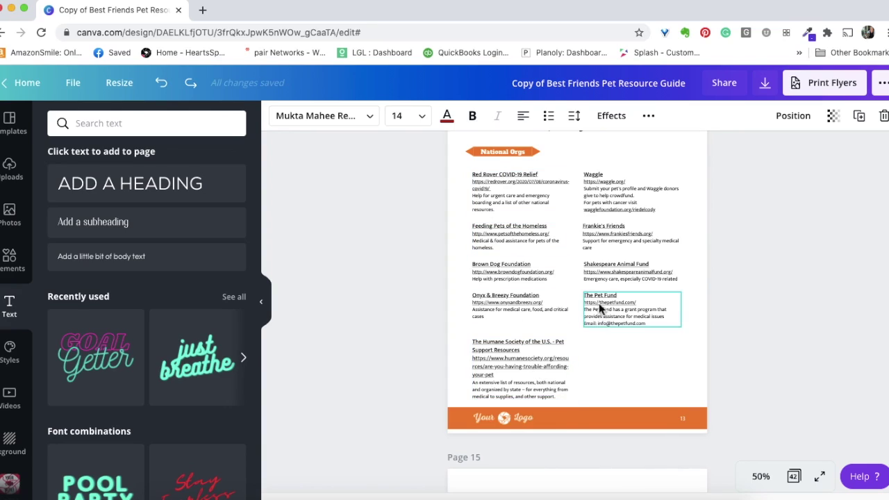
pyautogui.scroll(-5, 549, 345)
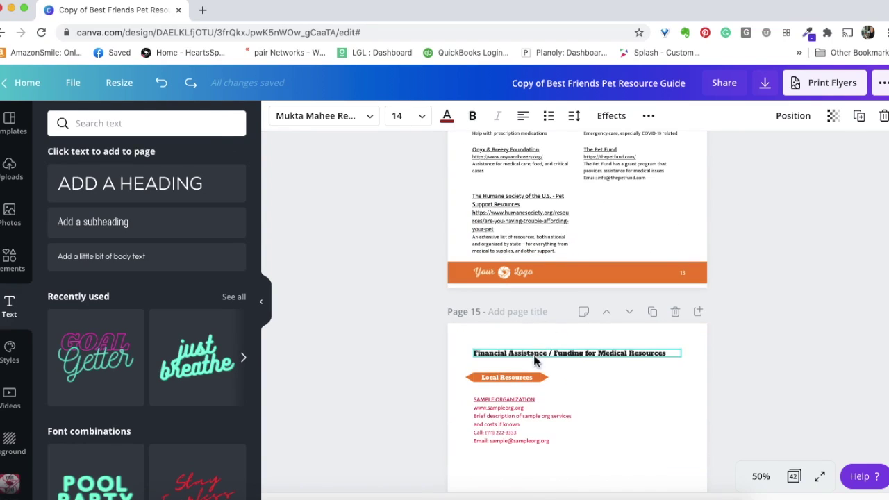
pyautogui.scroll(-2, 582, 366)
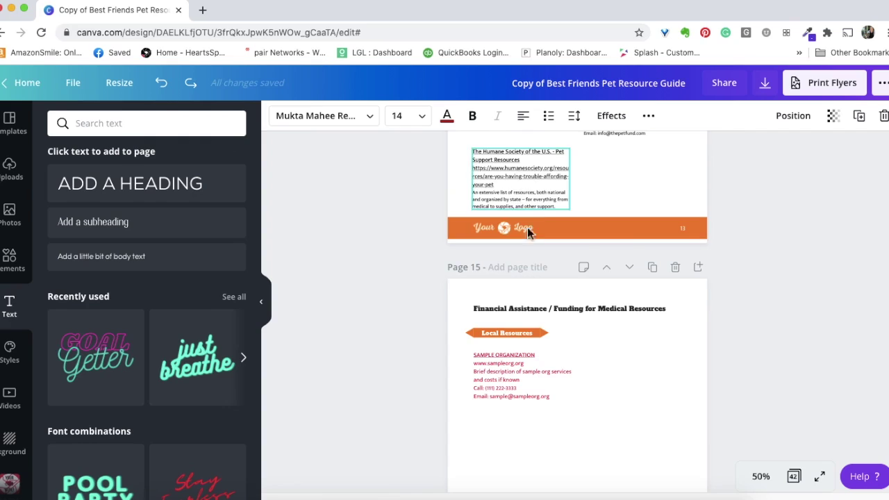
pyautogui.scroll(4, 601, 275)
pyautogui.scroll(4, 600, 275)
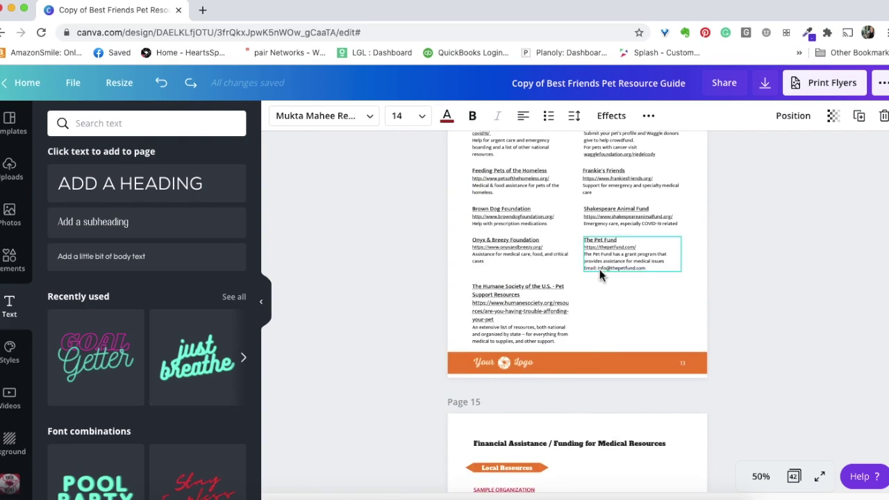
pyautogui.scroll(-8, 595, 280)
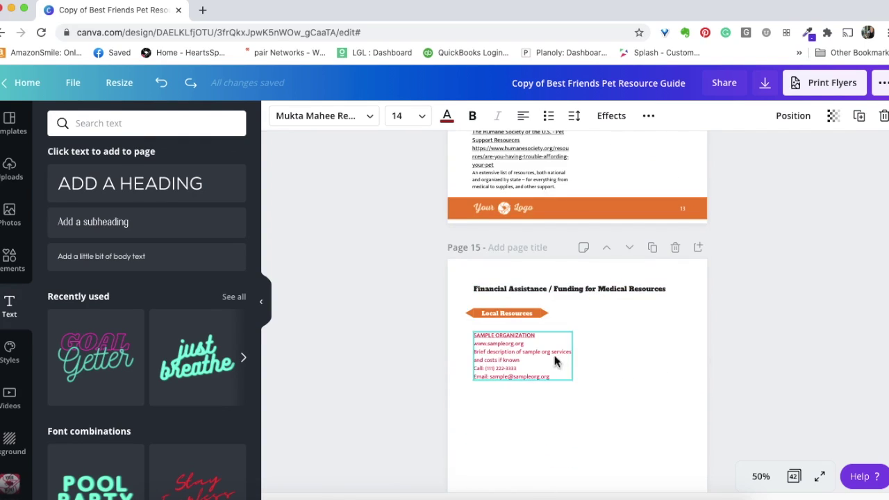
pyautogui.scroll(-1, 540, 417)
pyautogui.scroll(-3, 489, 370)
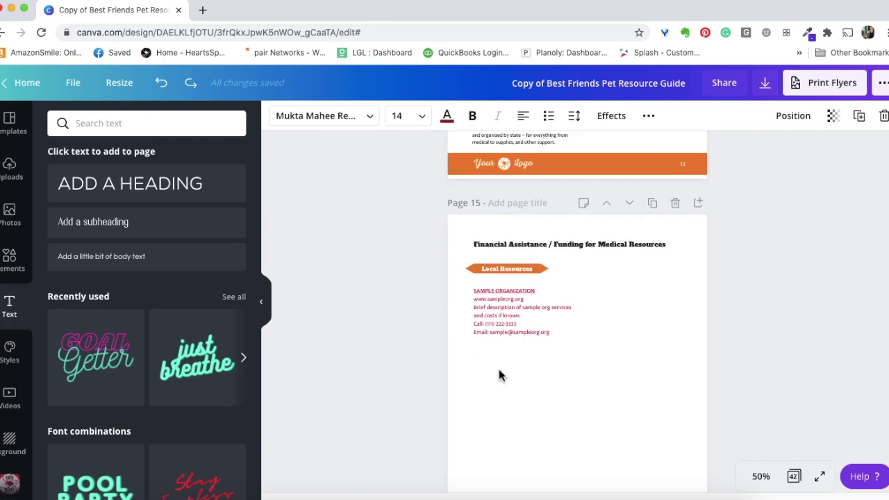
pyautogui.scroll(-1, 497, 365)
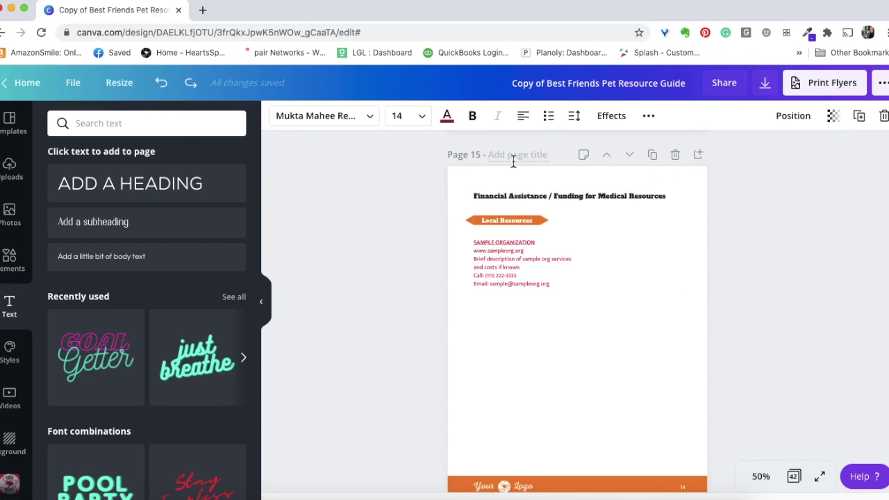
# Step: Delete page 15, the Local Resources page of Financial Assistance / Funding for Medical Resources
pyautogui.scroll(-1, 654, 323)
pyautogui.scroll(-4, 653, 324)
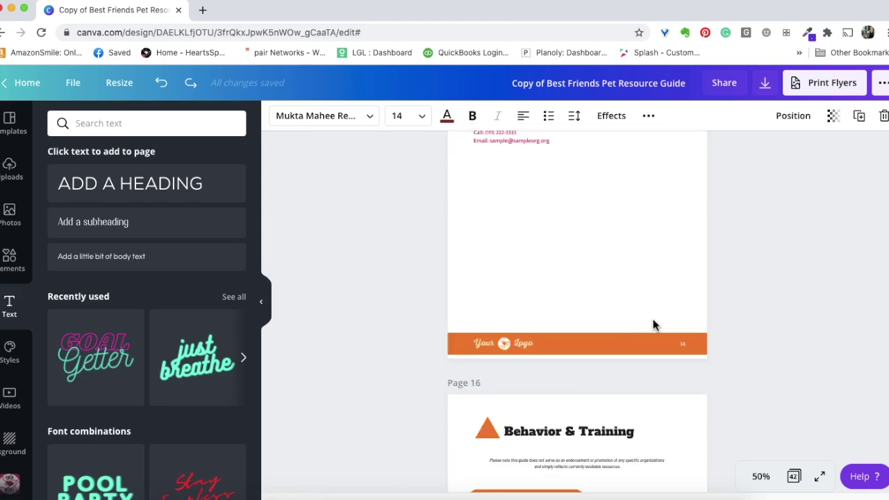
pyautogui.scroll(5, 605, 238)
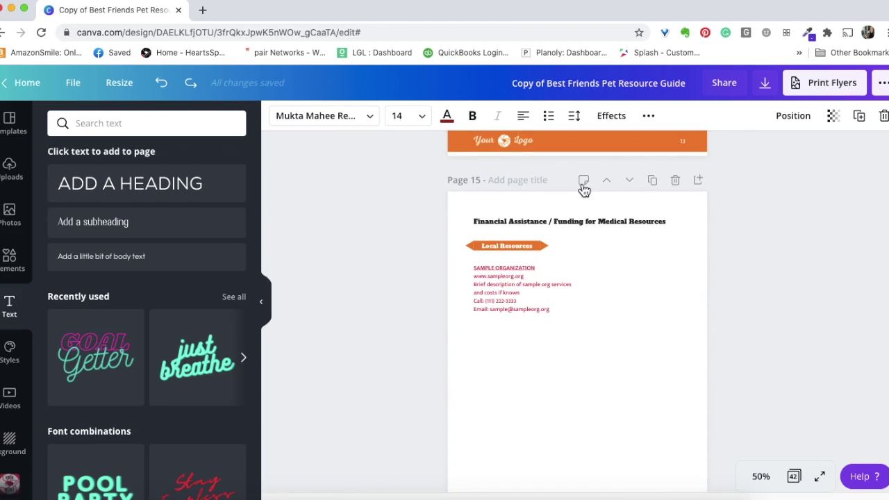
pyautogui.click(675, 182)
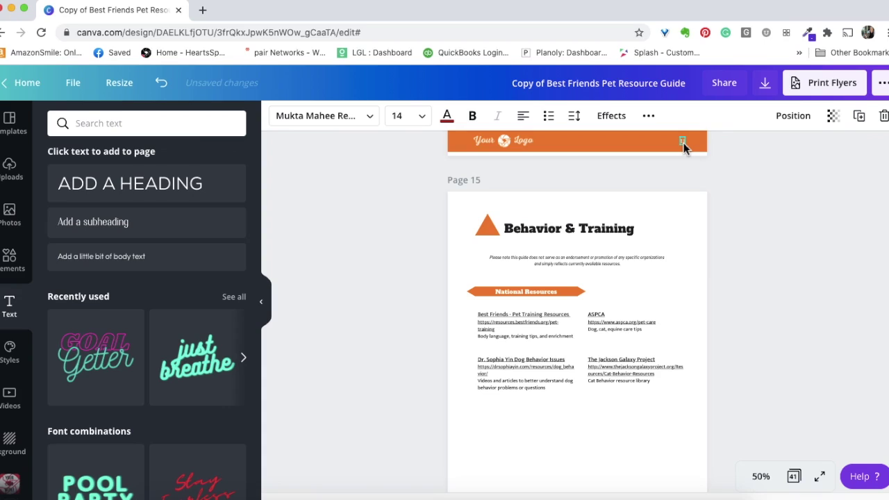
# Step: Check the footer page numbers around the removed Local Resources page and undo its deletion
pyautogui.scroll(-5, 687, 277)
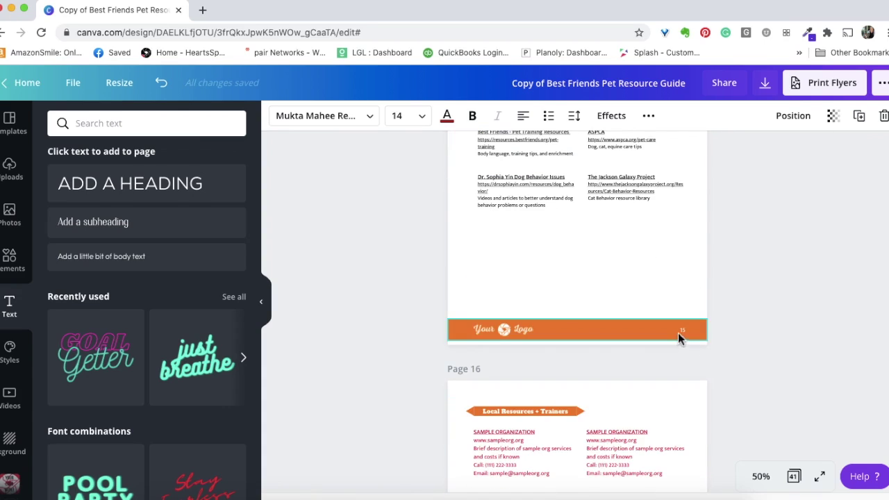
pyautogui.scroll(3, 674, 327)
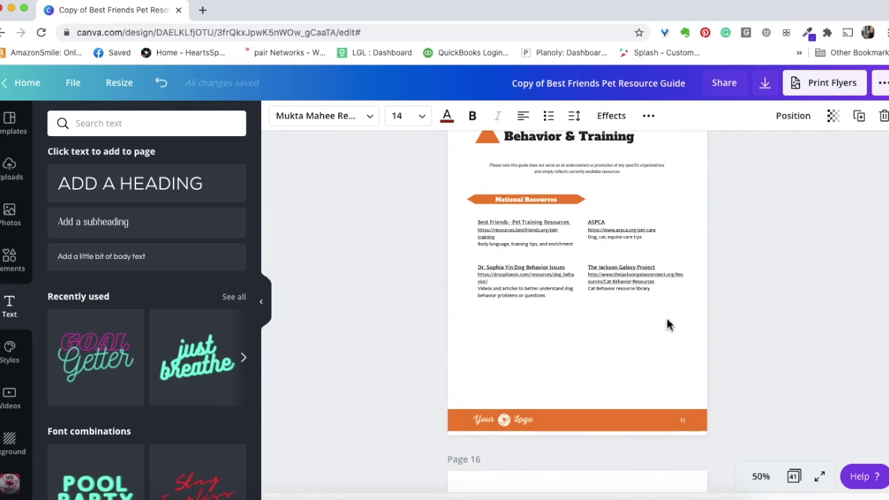
pyautogui.scroll(3, 667, 324)
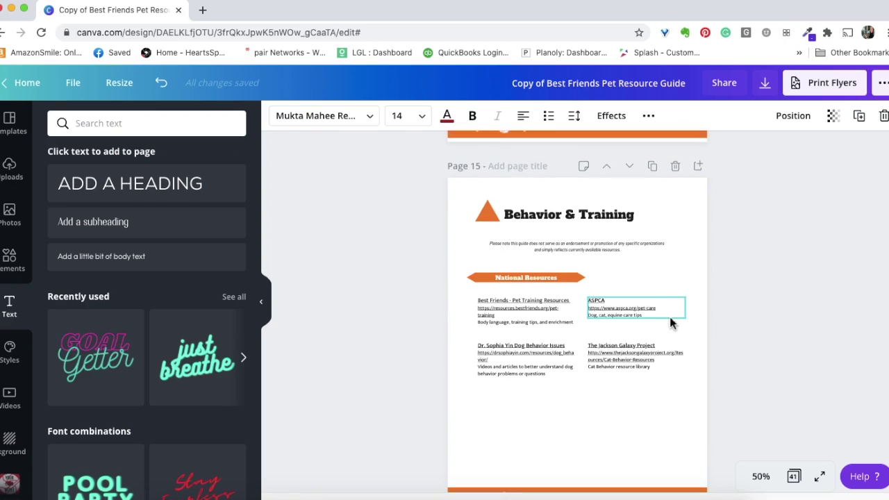
pyautogui.scroll(2, 669, 321)
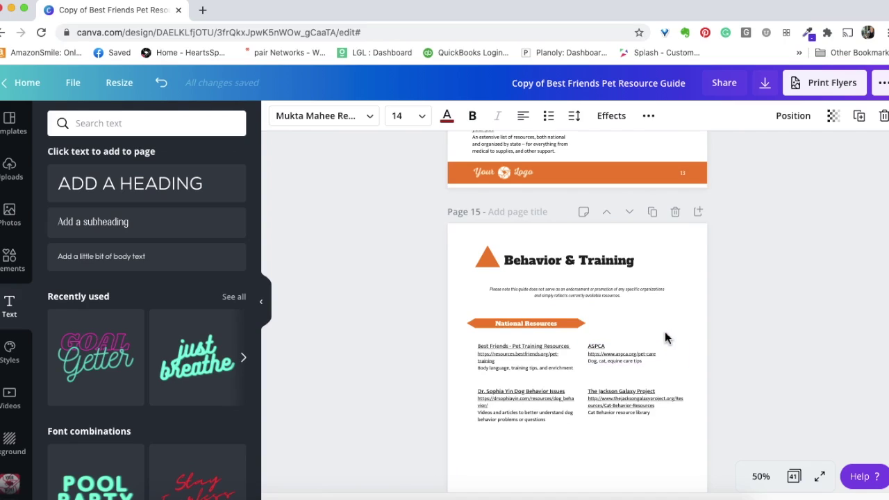
pyautogui.scroll(5, 665, 341)
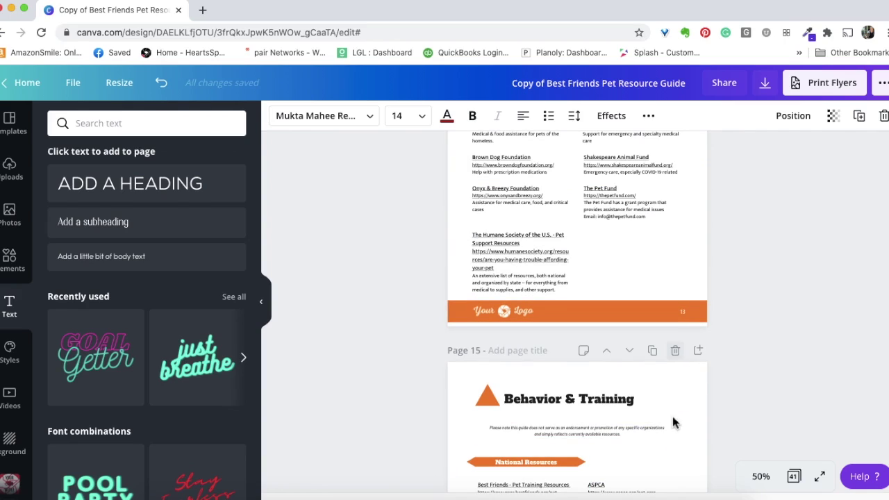
pyautogui.scroll(-1, 684, 404)
pyautogui.scroll(-4, 684, 404)
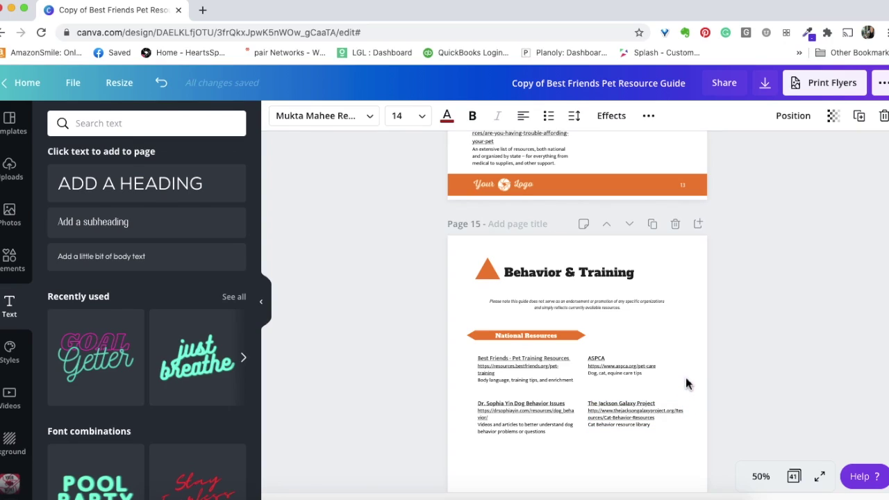
pyautogui.scroll(3, 686, 373)
pyautogui.scroll(-1, 685, 371)
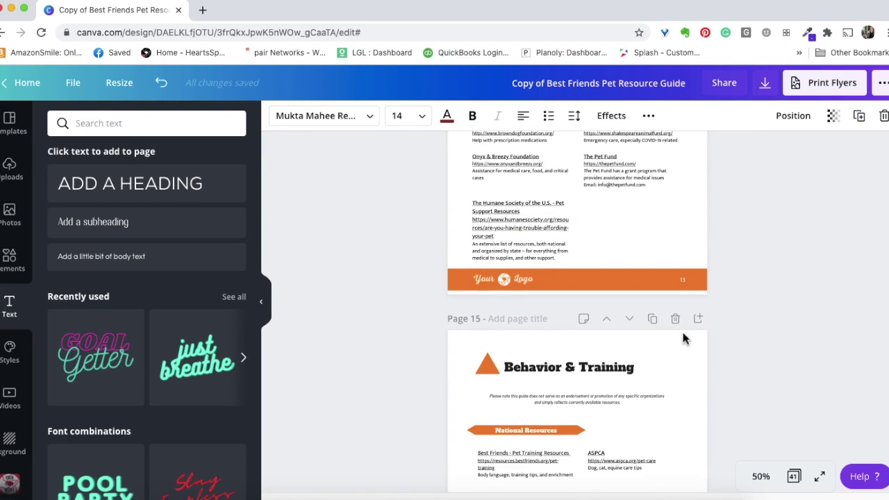
pyautogui.click(164, 86)
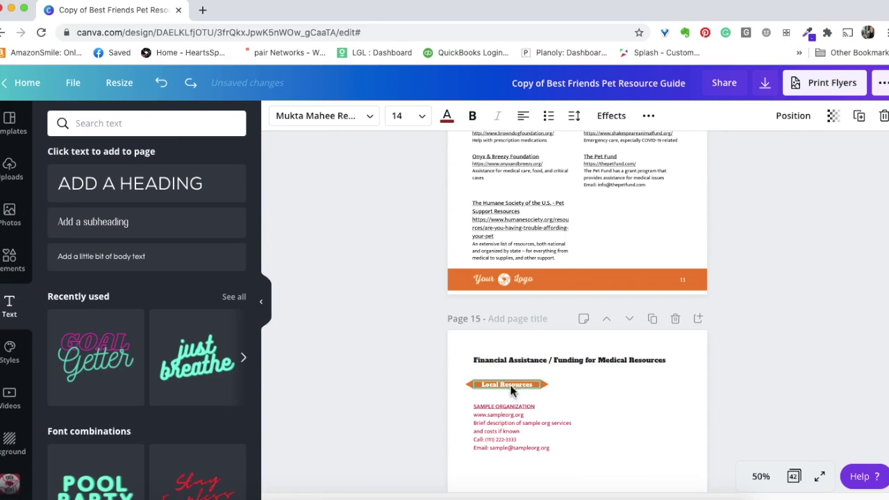
# Step: Duplicate page 15, the Local Resources page of the Financial Assistance section
pyautogui.scroll(-1, 618, 386)
pyautogui.scroll(-1, 619, 387)
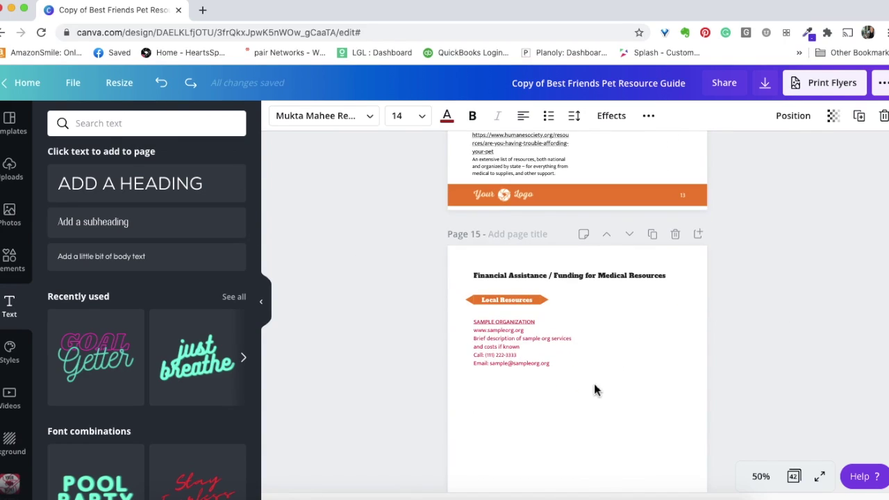
pyautogui.click(655, 235)
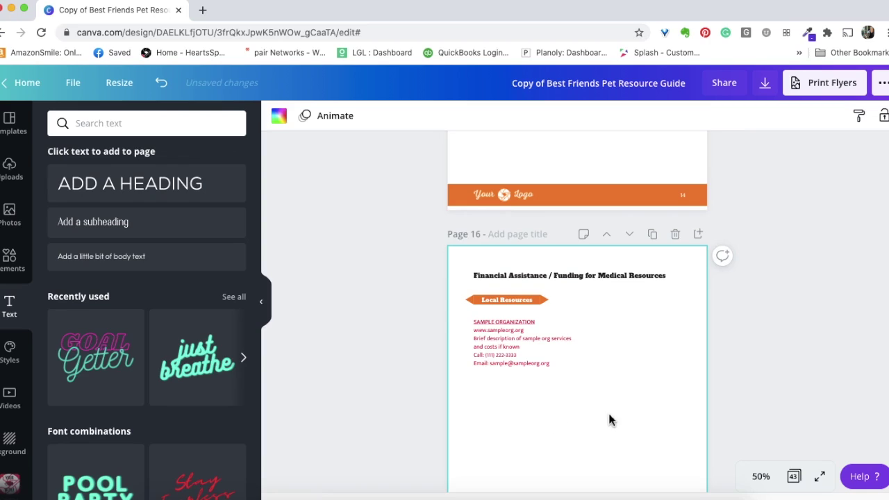
# Step: Check the footer page number on the duplicated Local Resources page and delete that duplicate
pyautogui.scroll(-3, 609, 419)
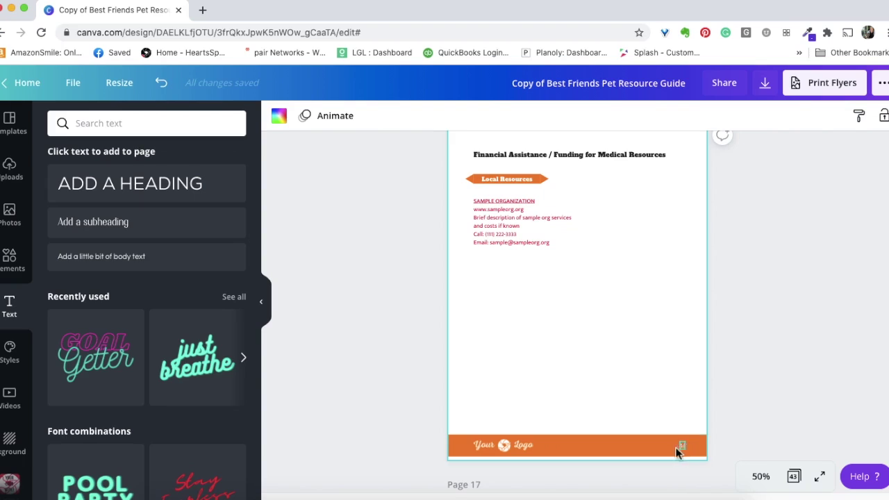
pyautogui.scroll(1, 658, 164)
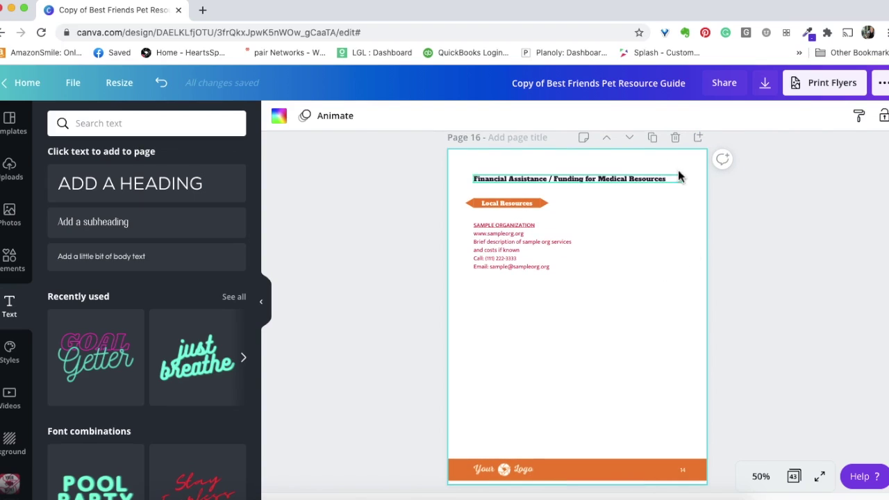
pyautogui.click(675, 137)
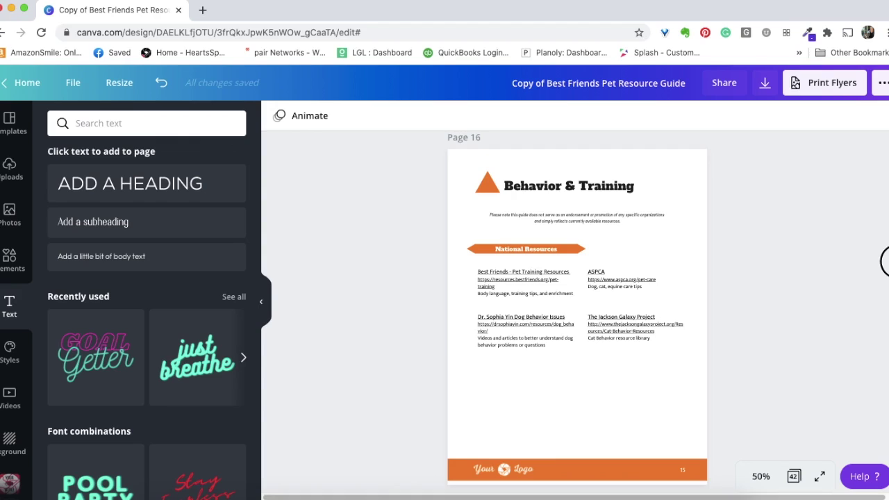
# Step: Look through the sections from Behavior & Training to Domestic Violence Assistance & Resources
pyautogui.scroll(-6, 885, 268)
pyautogui.scroll(-20, 886, 269)
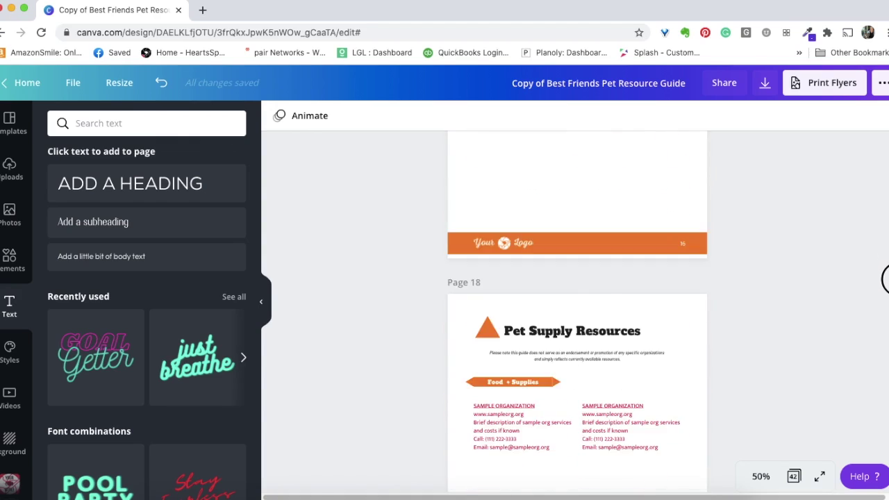
pyautogui.scroll(-12, 885, 299)
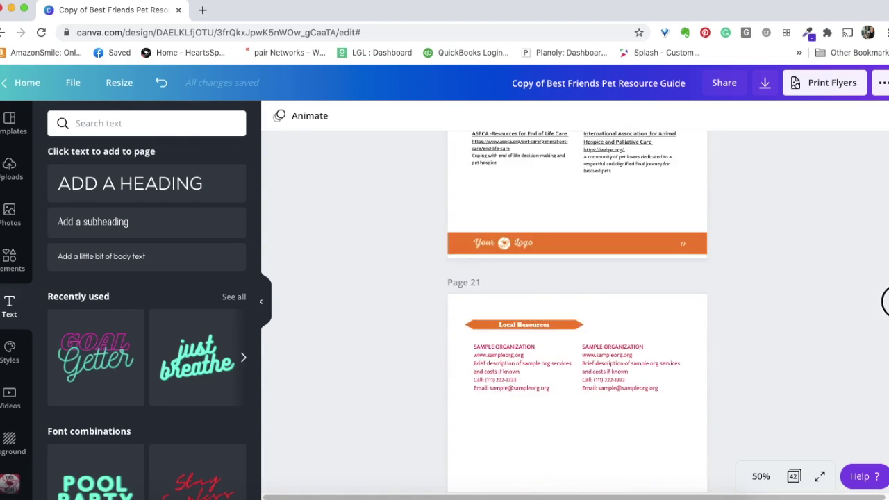
pyautogui.scroll(-6, 886, 306)
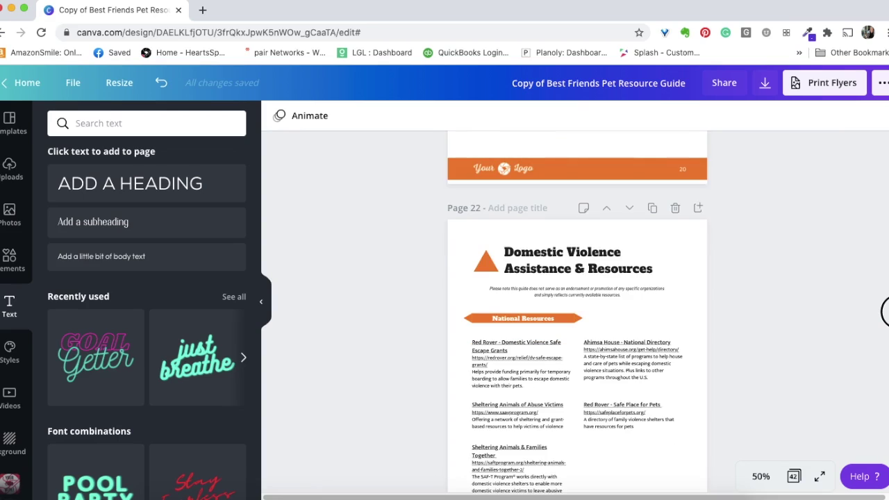
# Step: Look through the Domestic Violence local resources page and the Community Cats + Kittens section, including its red placeholder text on pages 24 and 25
pyautogui.scroll(-12, 885, 313)
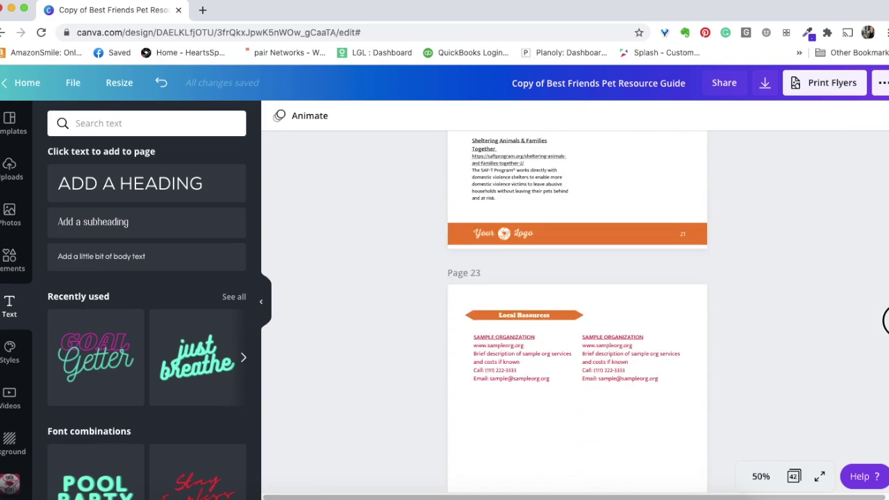
pyautogui.scroll(-8, 886, 327)
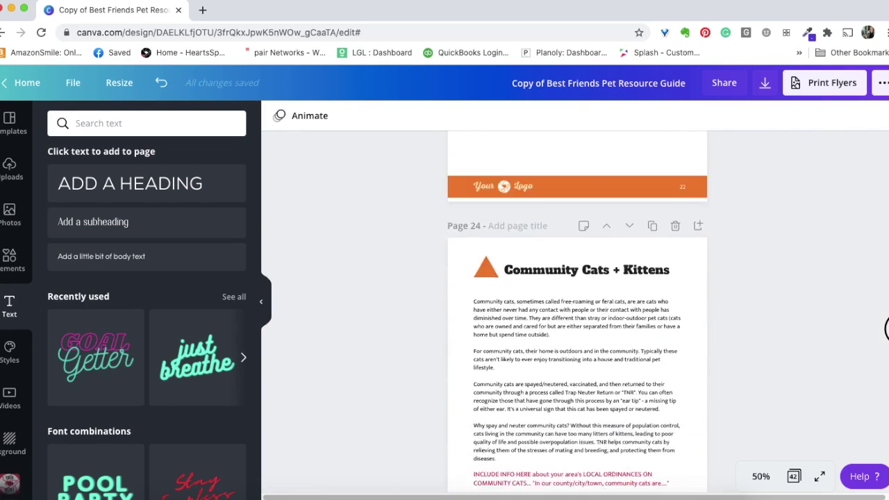
pyautogui.scroll(-1, 886, 330)
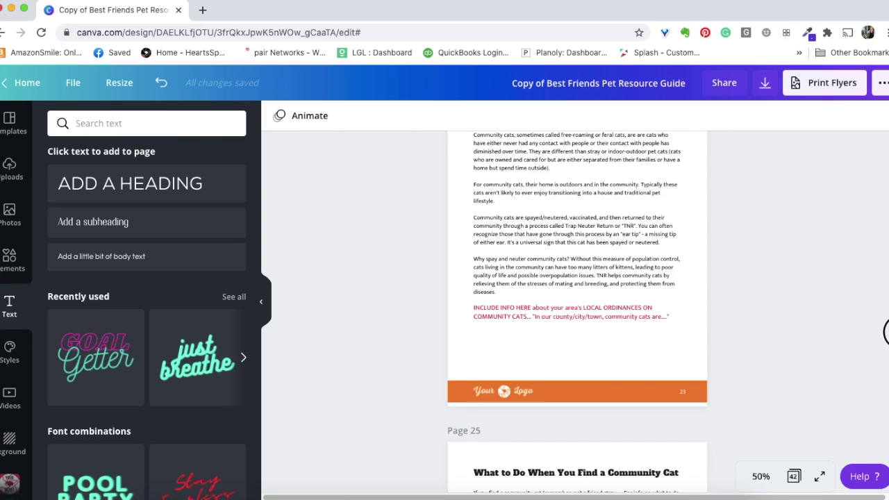
pyautogui.scroll(3, 886, 330)
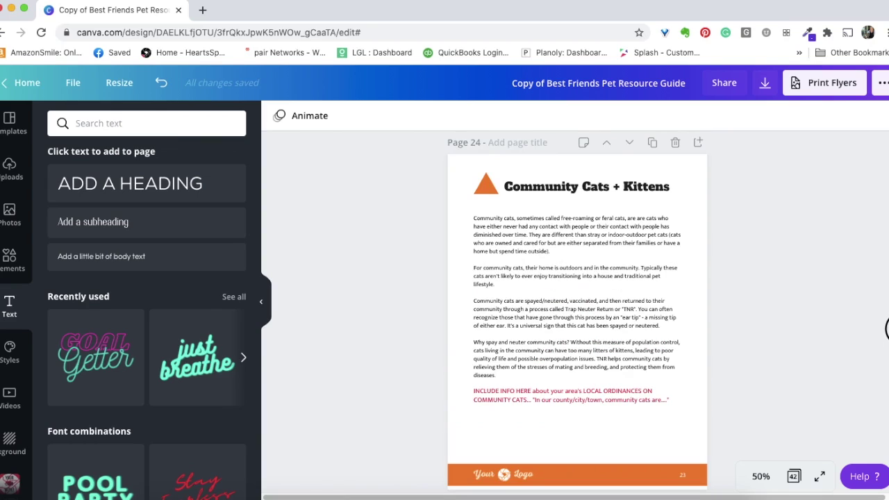
pyautogui.scroll(-2, 886, 331)
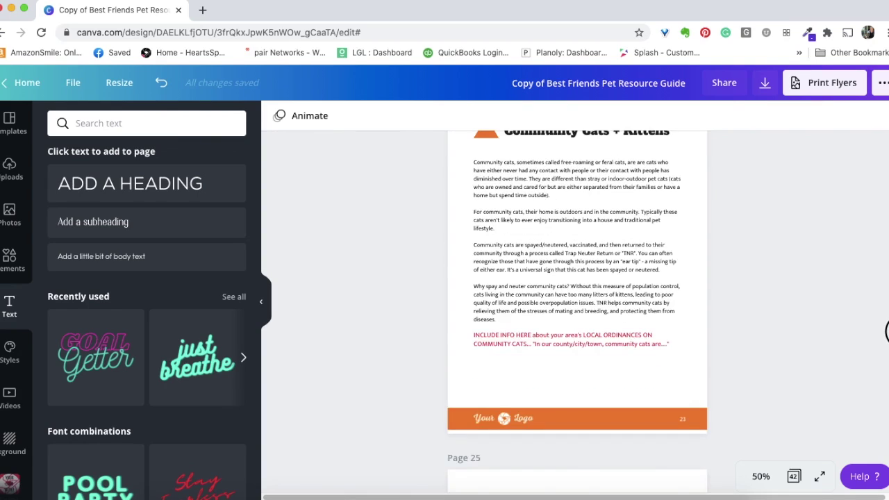
pyautogui.scroll(-4, 886, 330)
pyautogui.scroll(-4, 886, 333)
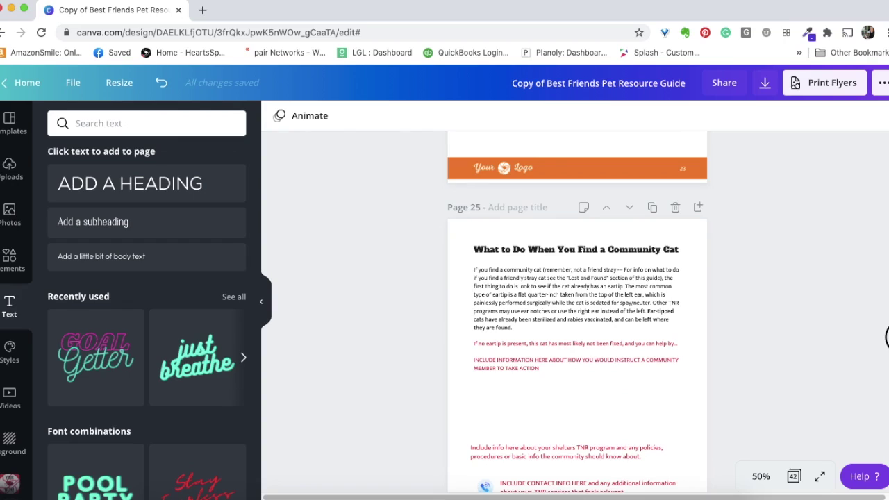
pyautogui.scroll(-3, 886, 337)
pyautogui.scroll(-2, 886, 340)
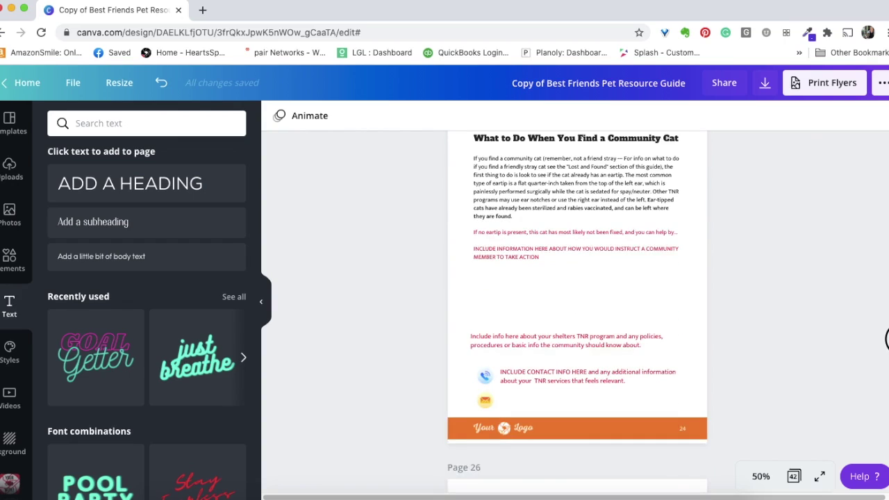
pyautogui.scroll(-2, 886, 340)
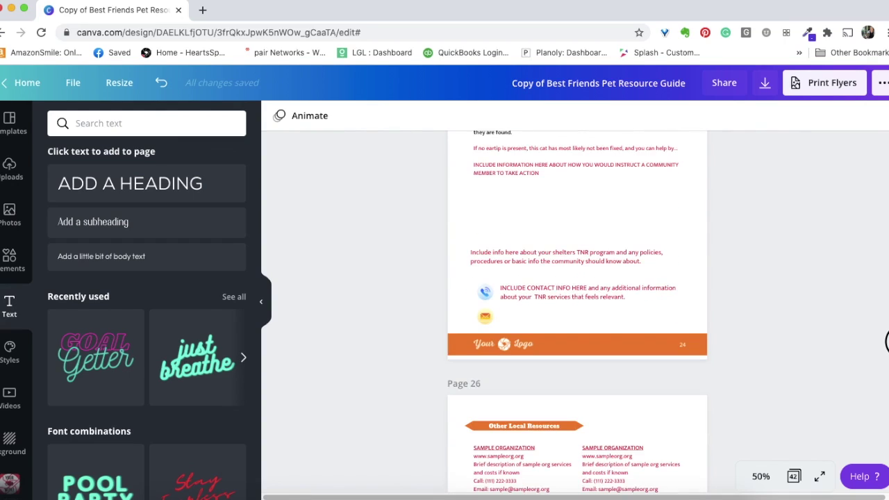
# Step: Skim the remaining sections through Preventative Measures and review the Quick Reference Contact Sheet and Acknowledgements pages
pyautogui.scroll(-20, 886, 340)
pyautogui.scroll(-20, 886, 368)
pyautogui.scroll(-20, 886, 422)
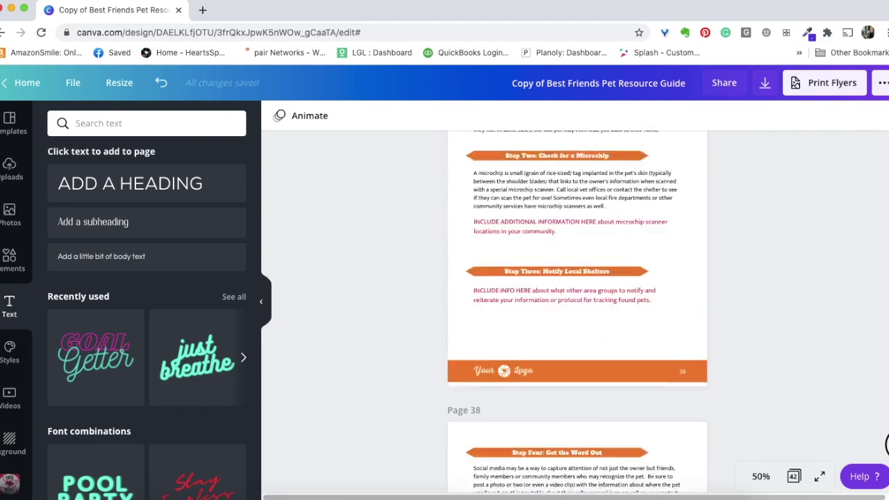
pyautogui.scroll(-20, 886, 445)
pyautogui.scroll(10, 886, 471)
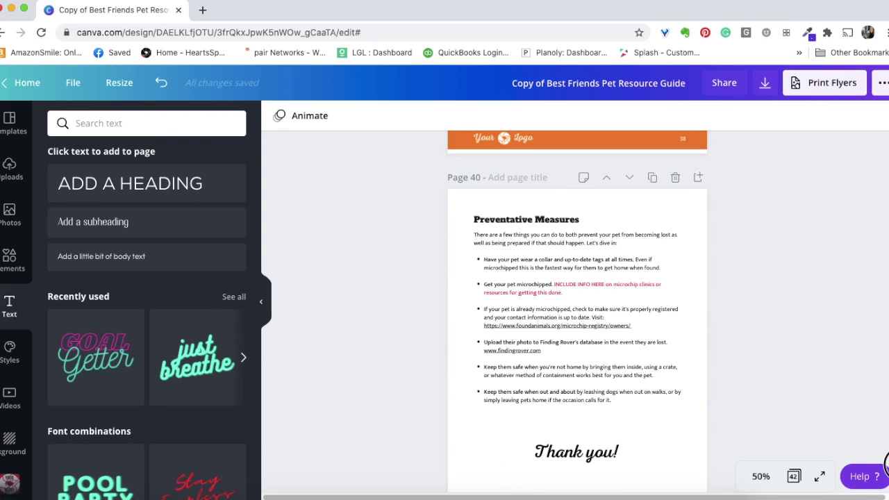
pyautogui.scroll(-10, 886, 466)
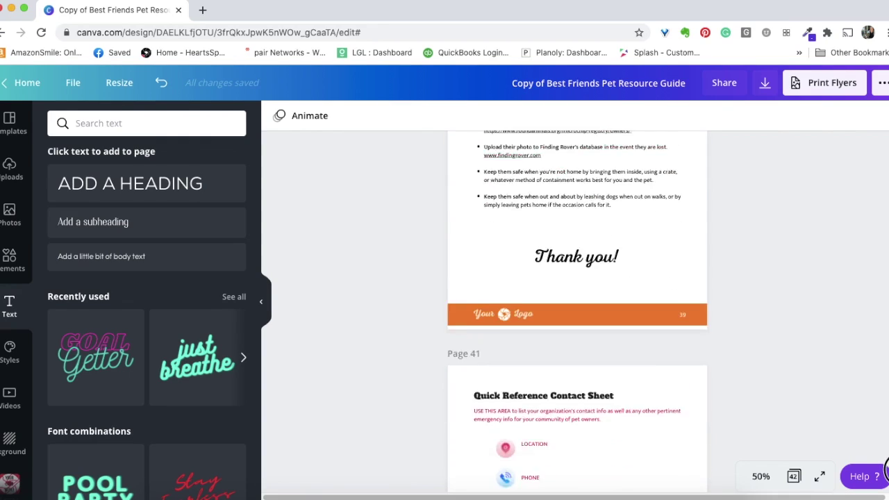
pyautogui.scroll(-4, 886, 474)
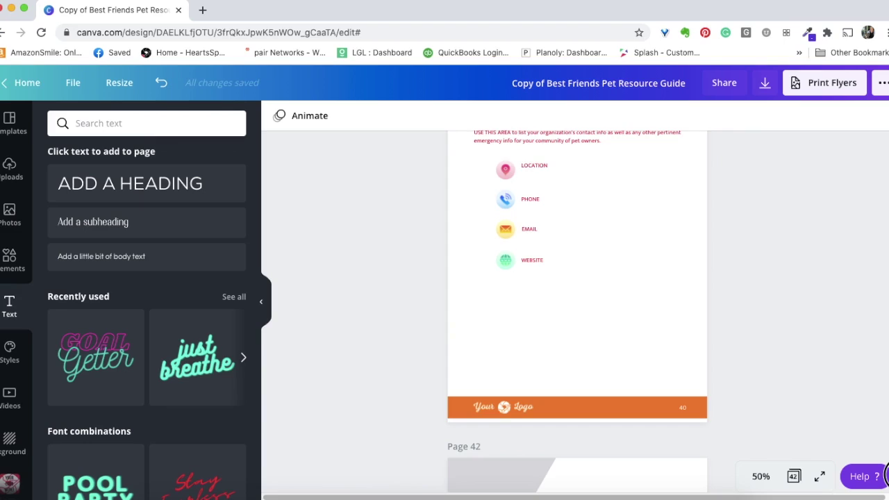
pyautogui.scroll(2, 886, 474)
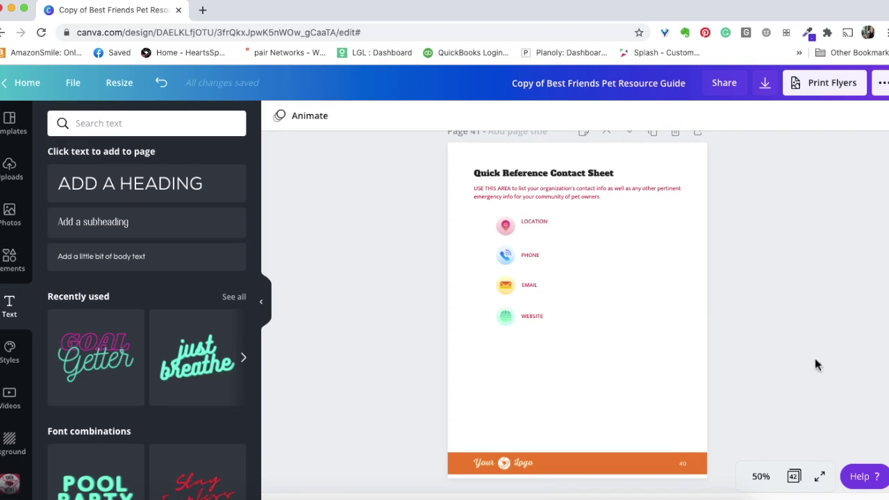
pyautogui.scroll(-5, 577, 312)
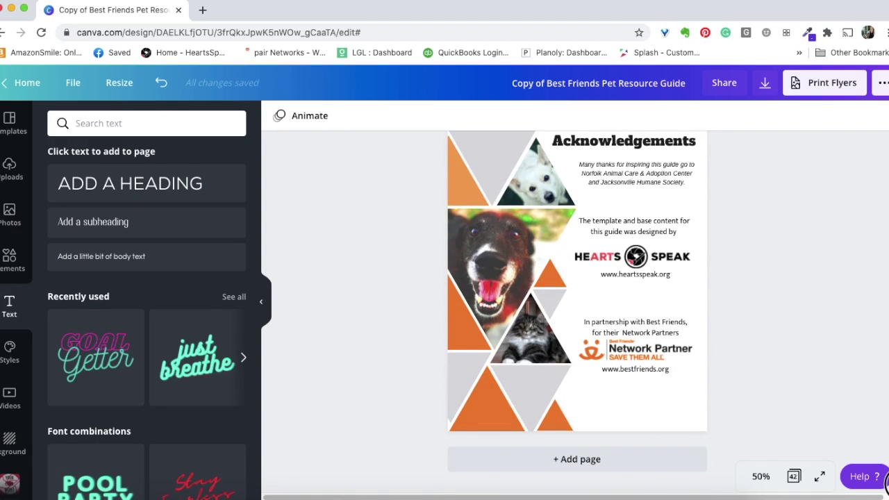
# Step: Duplicate page 42, the Acknowledgements page at the end of the guide
pyautogui.scroll(1, 577, 312)
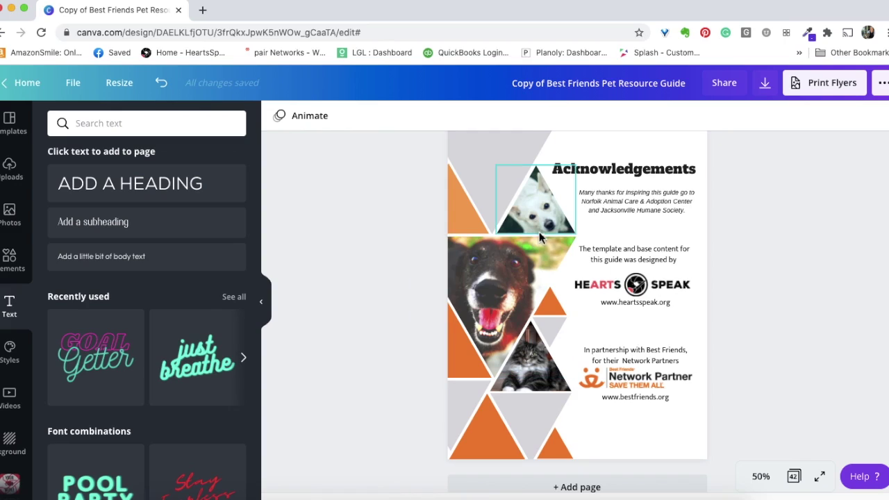
pyautogui.scroll(3, 577, 313)
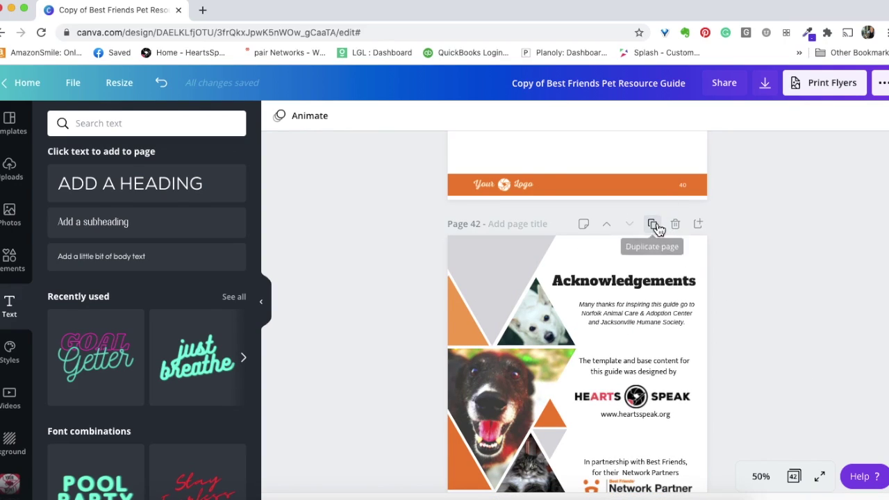
pyautogui.click(653, 225)
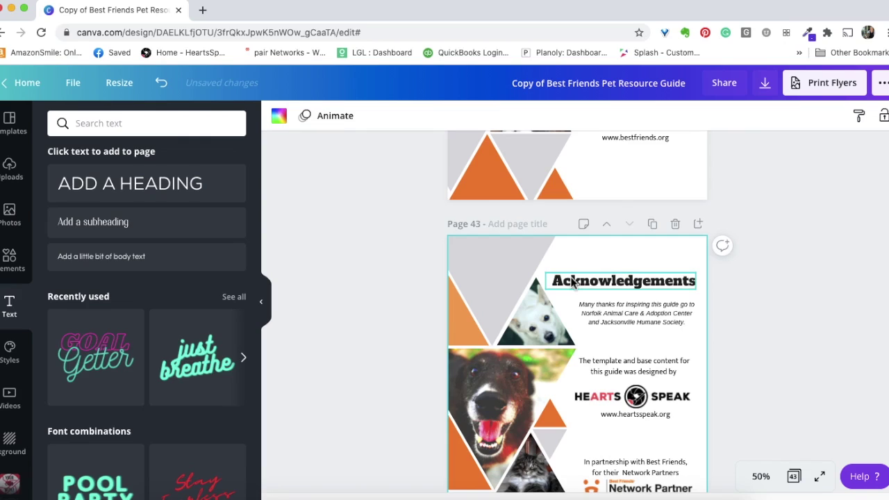
# Step: Compare the two Acknowledgements pages and delete the one on page 42
pyautogui.scroll(5, 611, 285)
pyautogui.scroll(1, 589, 289)
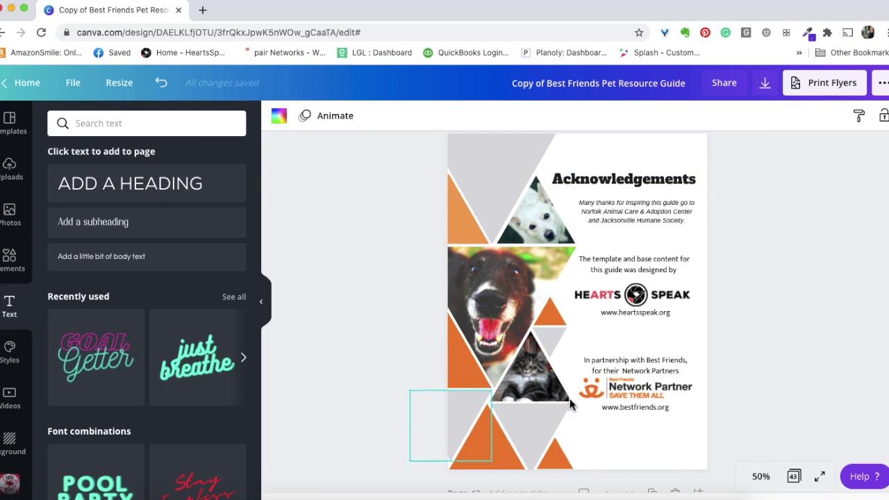
pyautogui.scroll(2, 669, 256)
pyautogui.scroll(-4, 667, 260)
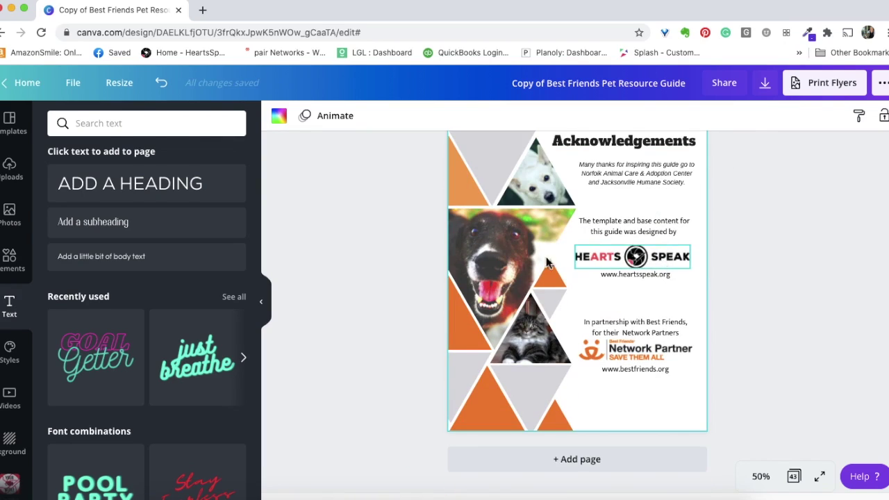
pyautogui.scroll(4, 602, 243)
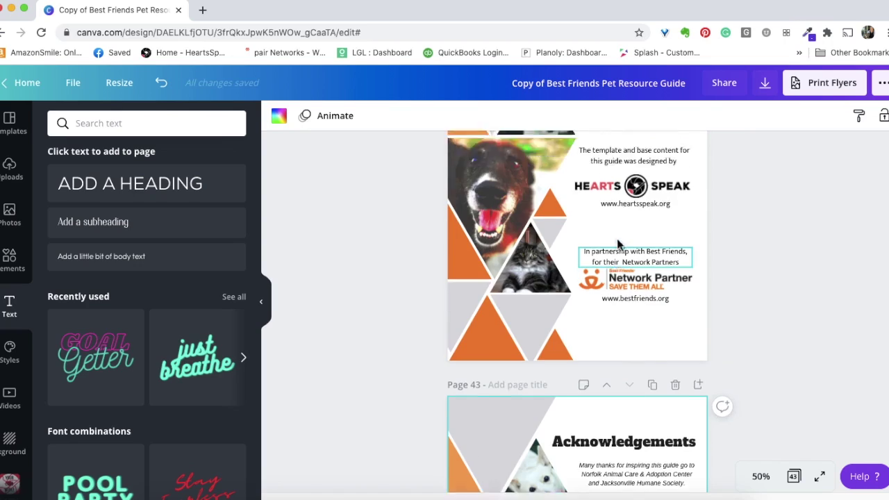
pyautogui.scroll(4, 618, 238)
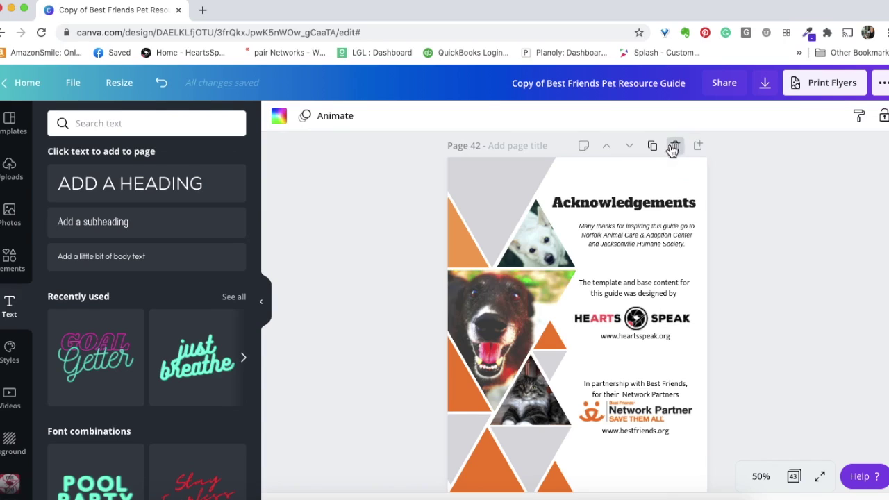
pyautogui.click(674, 147)
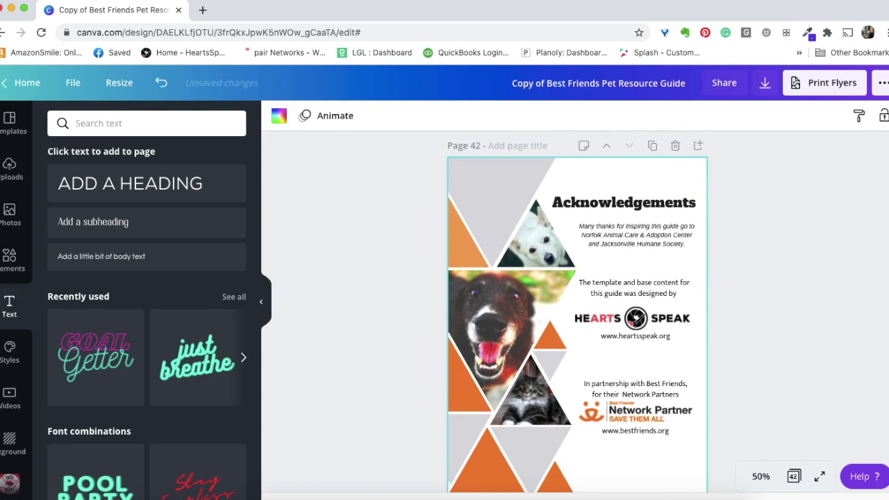
pyautogui.scroll(5, 885, 478)
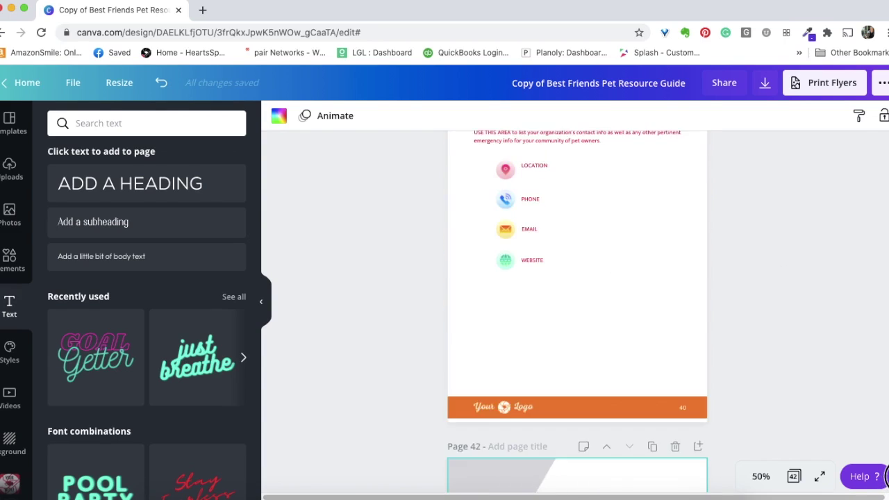
pyautogui.scroll(-9, 885, 478)
pyautogui.scroll(1, 884, 125)
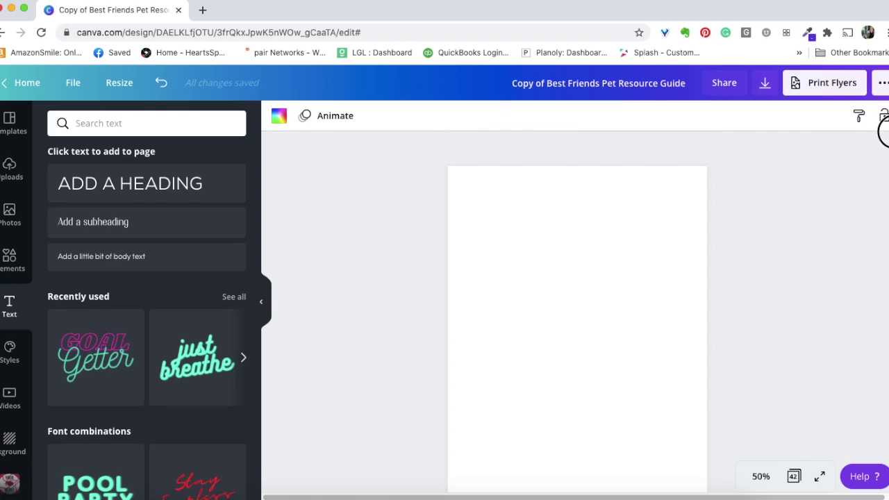